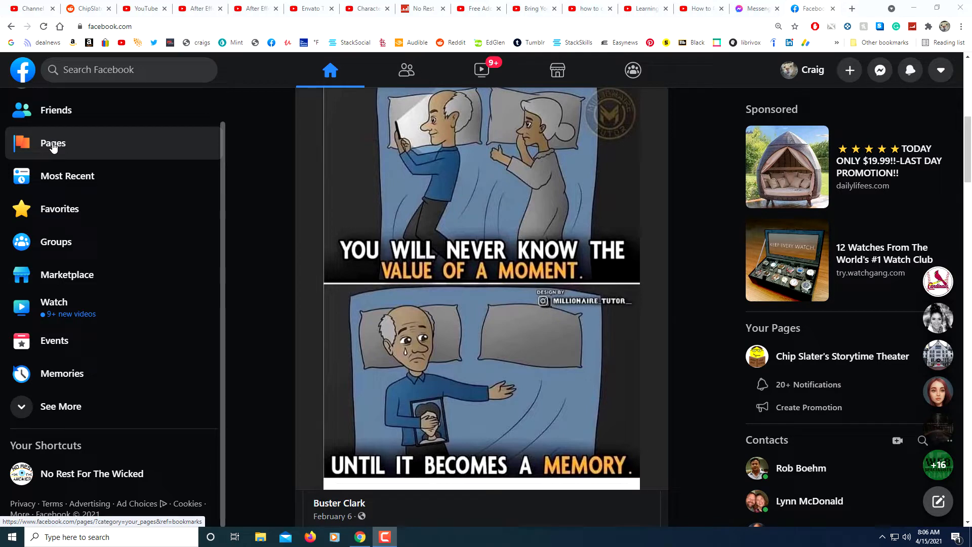
- Open the Create a Page form from the Pages section
click(56, 408)
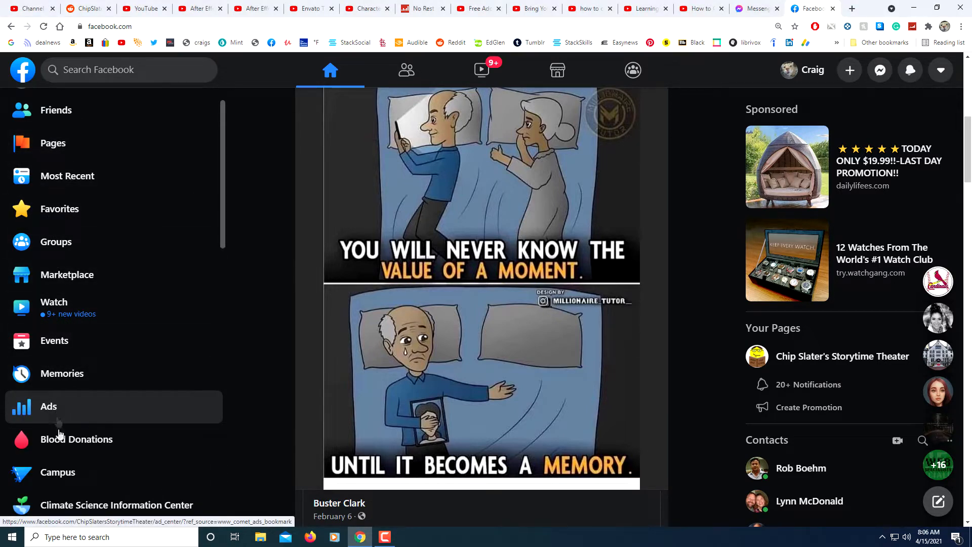
scroll(61, 440, down, 5)
scroll(65, 451, up, 8)
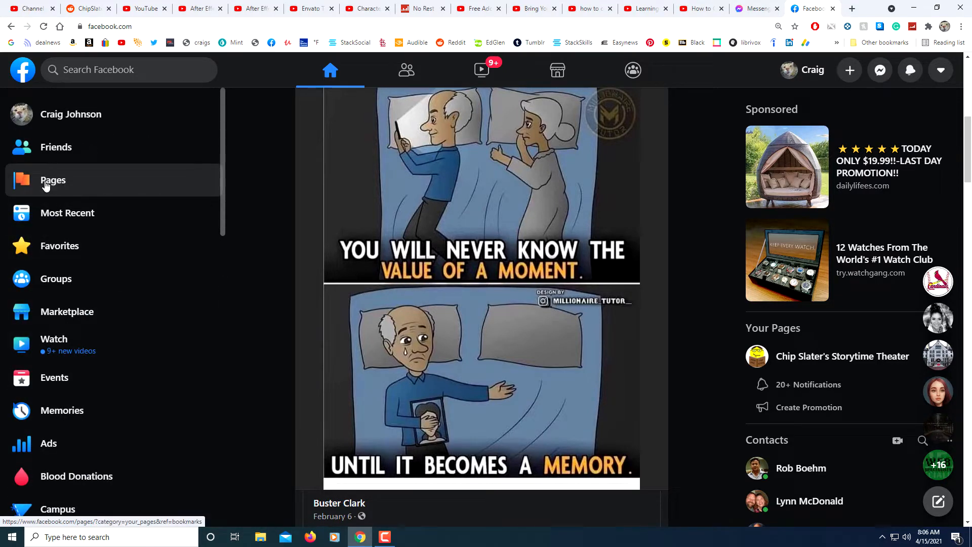
click(53, 181)
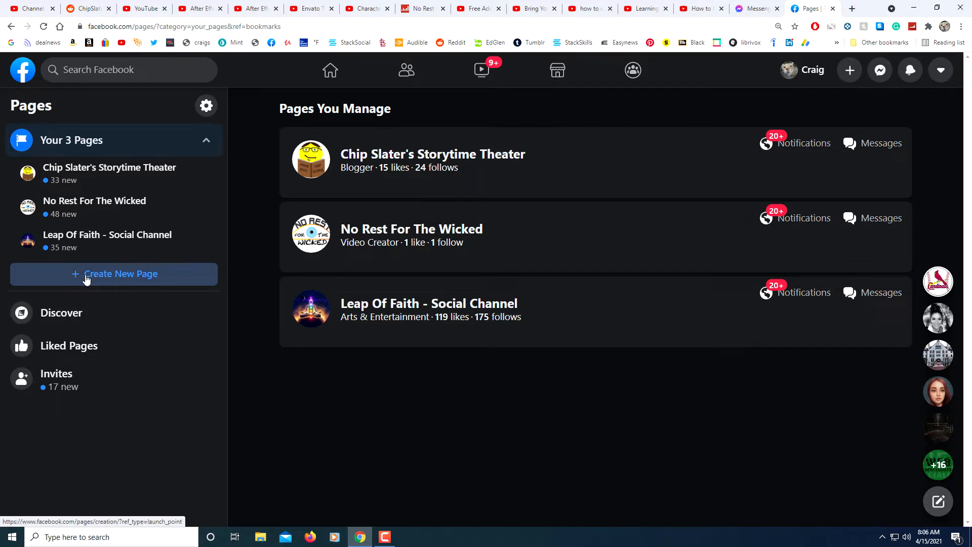
click(108, 278)
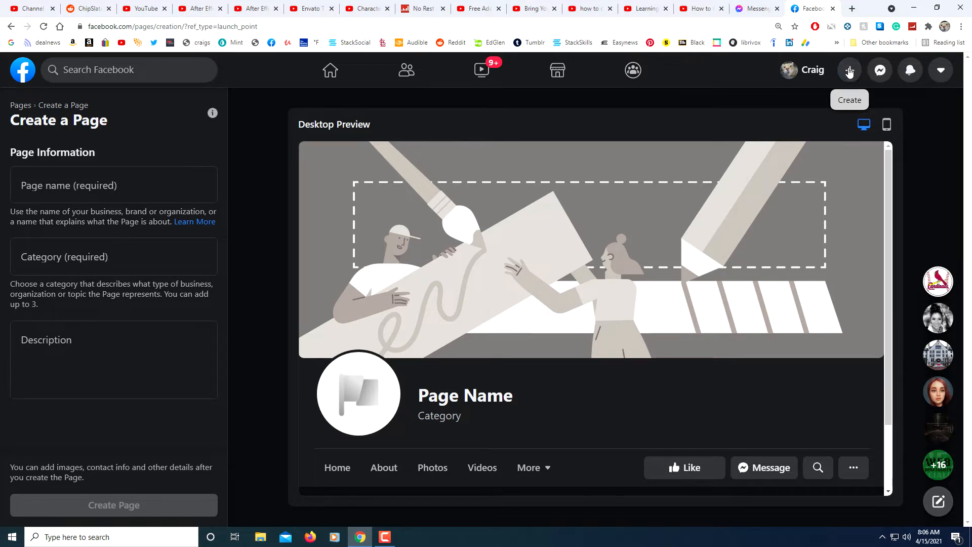
click(849, 72)
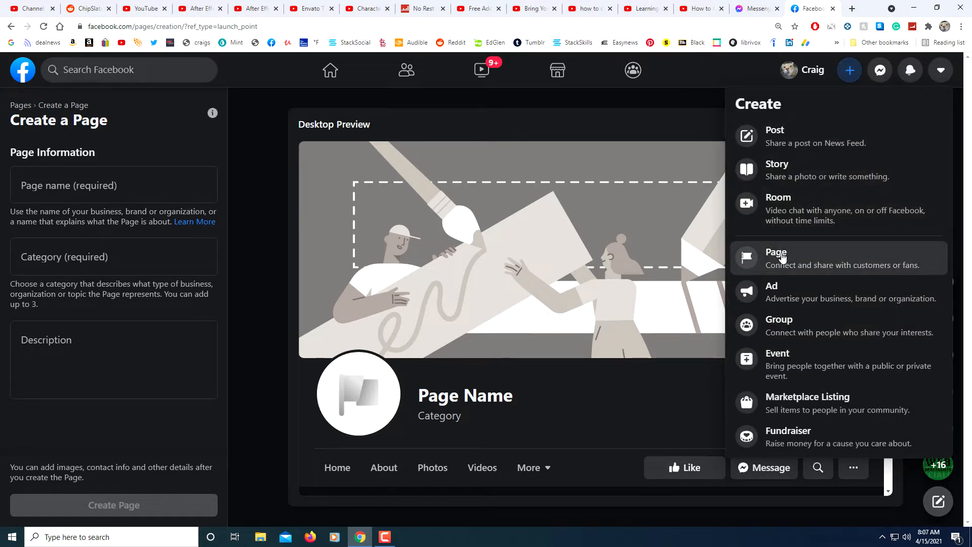
click(783, 257)
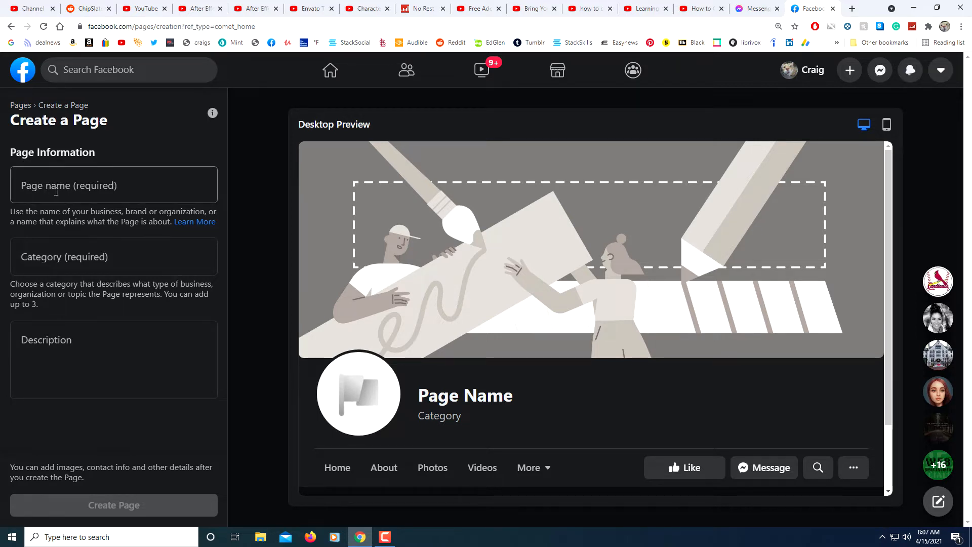
- Enter Public Domain Audiobooks as the new Page's name
click(52, 195)
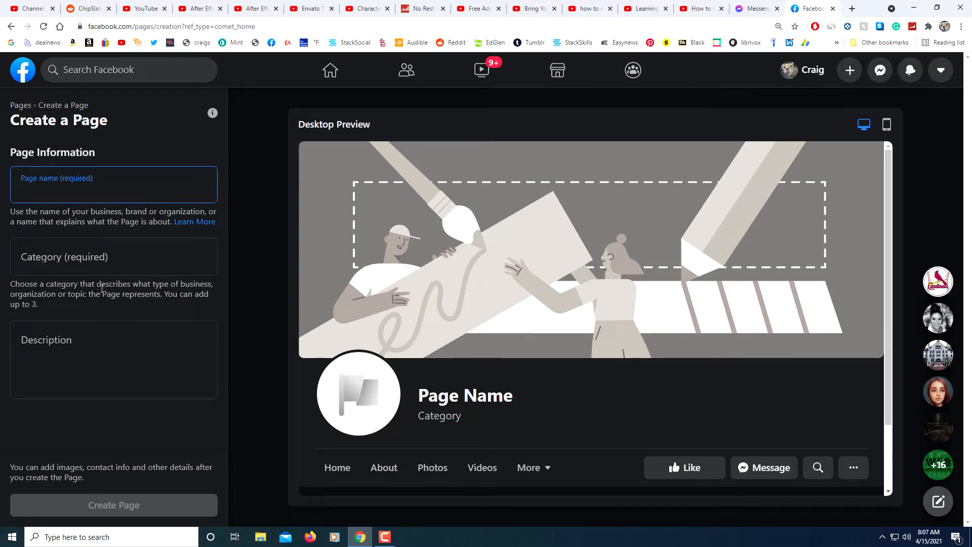
text(Pu)
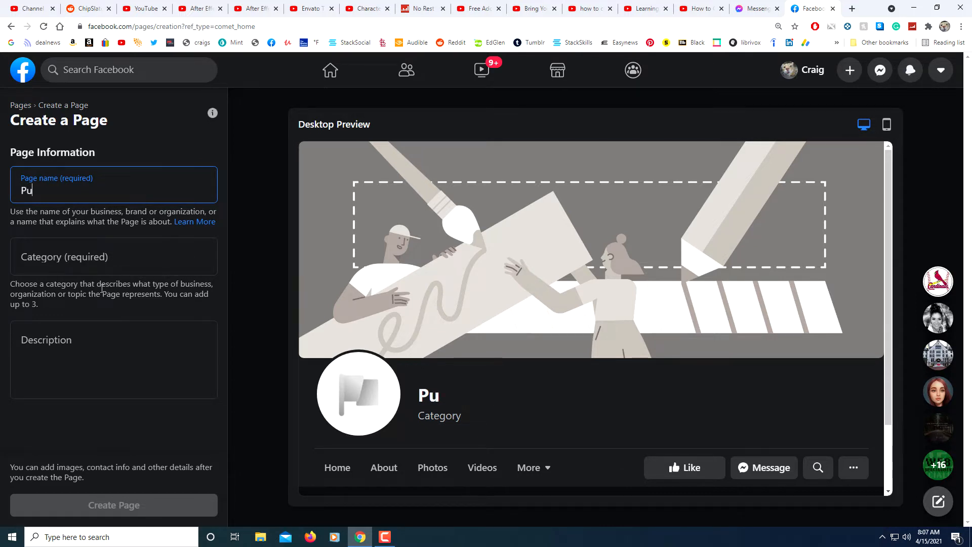
text(blic)
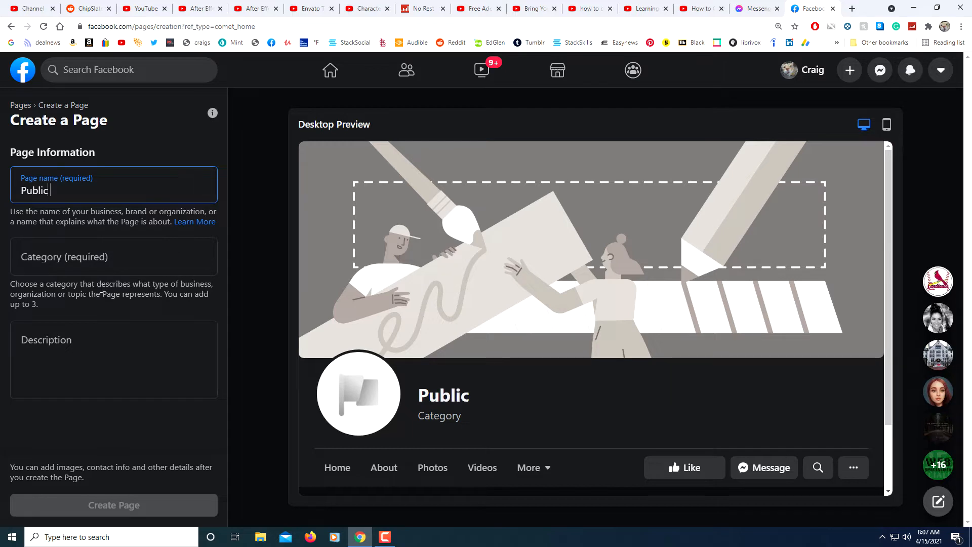
text( Domain)
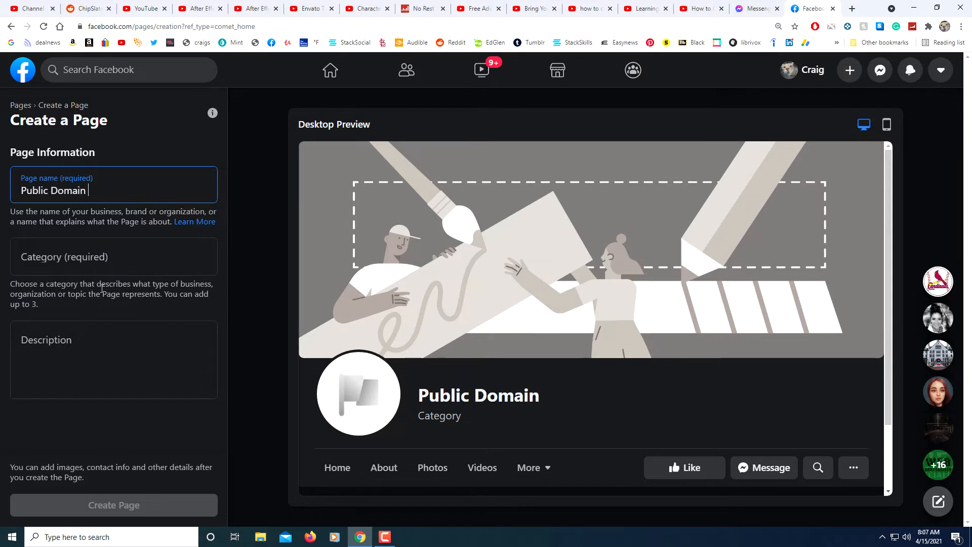
text( Audiobook)
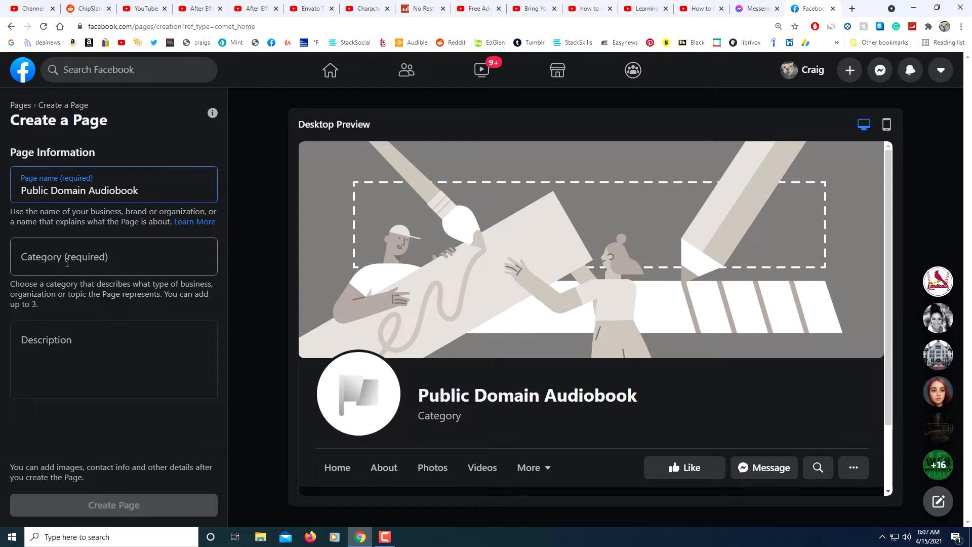
- Search the category list and set the Page category to Arts & Entertainment
click(54, 257)
click(141, 260)
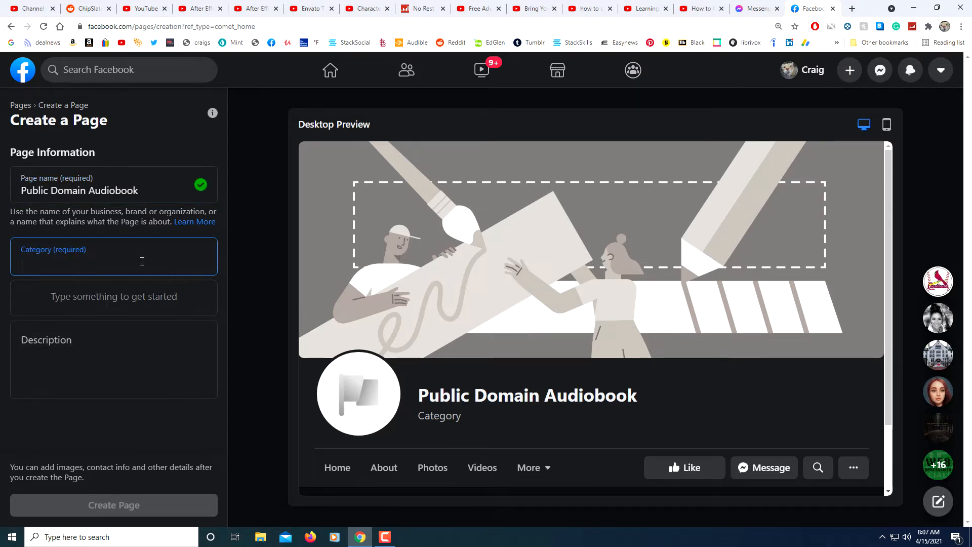
click(123, 260)
text(a)
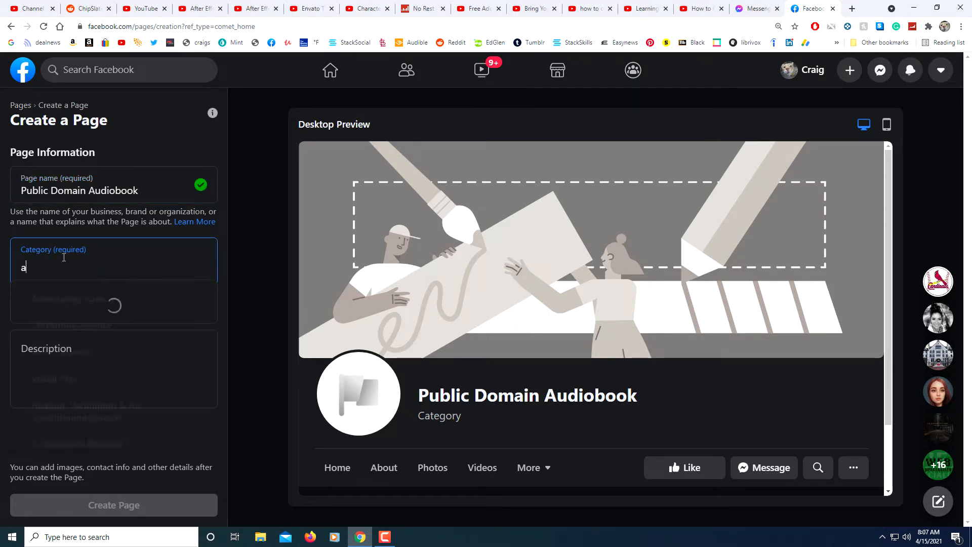
scroll(107, 359, down, 2)
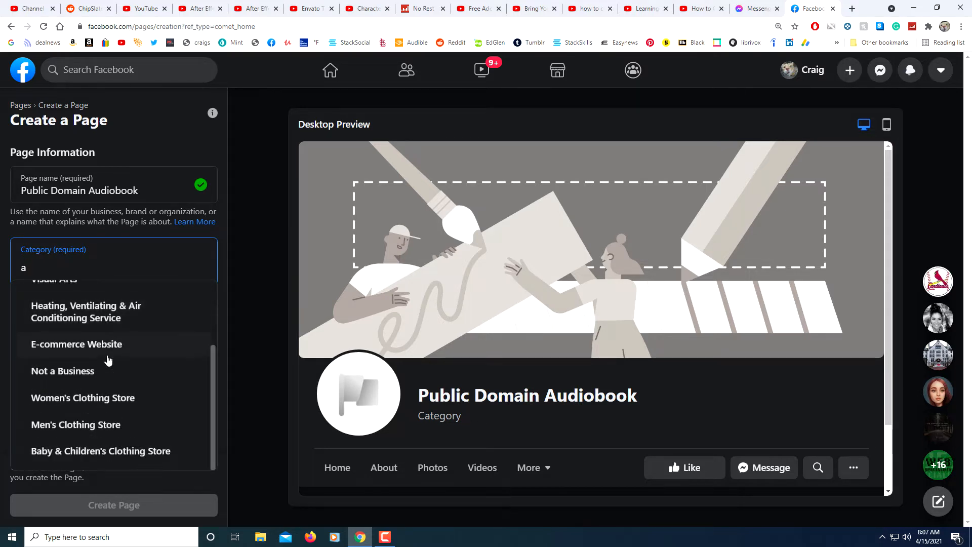
text(rt)
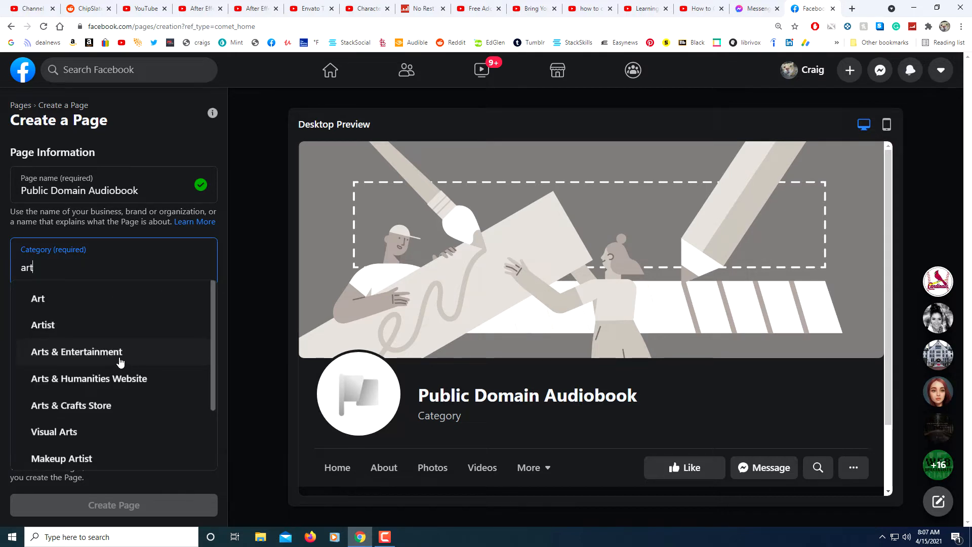
click(120, 361)
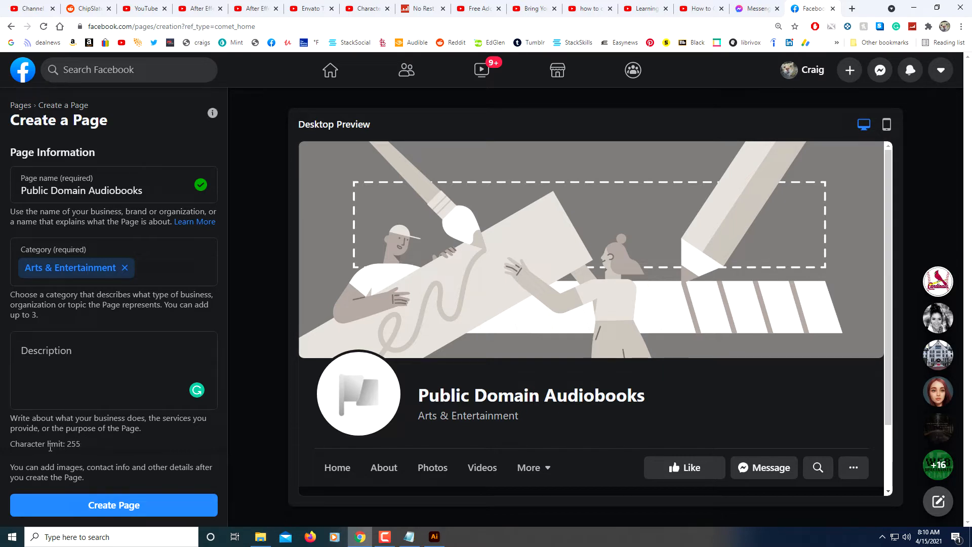
- Paste the description 'This is a page where you can find great public domain audiobooks, free for your listening!' and create the Page
click(47, 359)
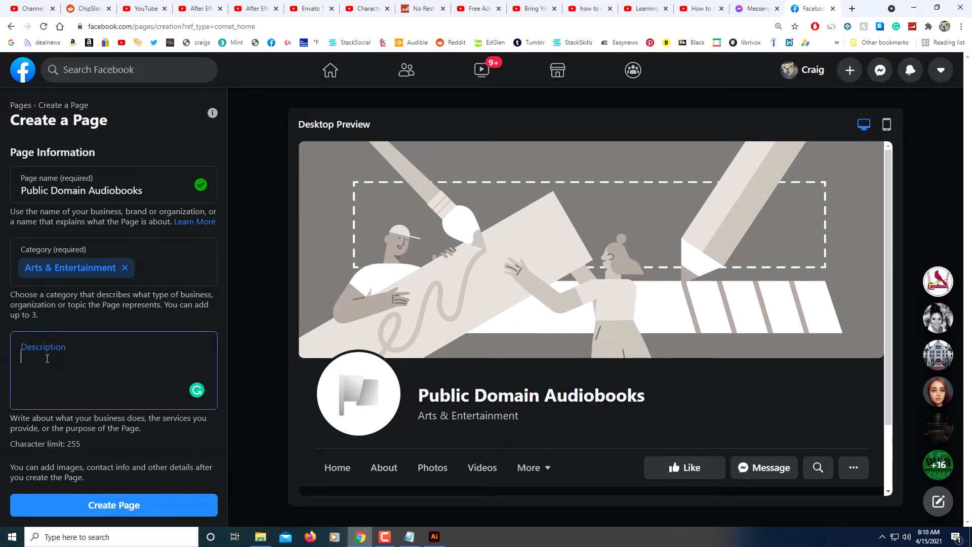
text(This is a page where you can find great public domain audiobooks, free for your listening!)
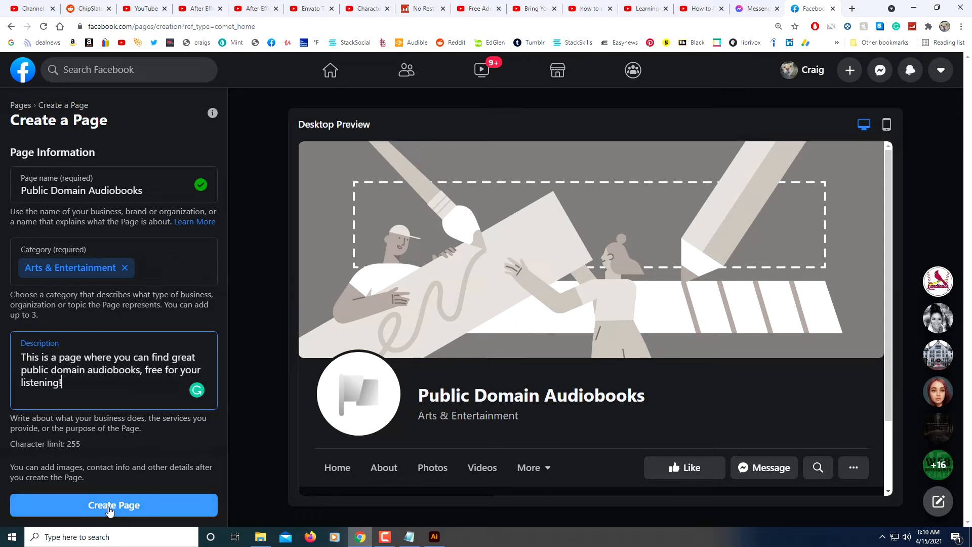
click(108, 511)
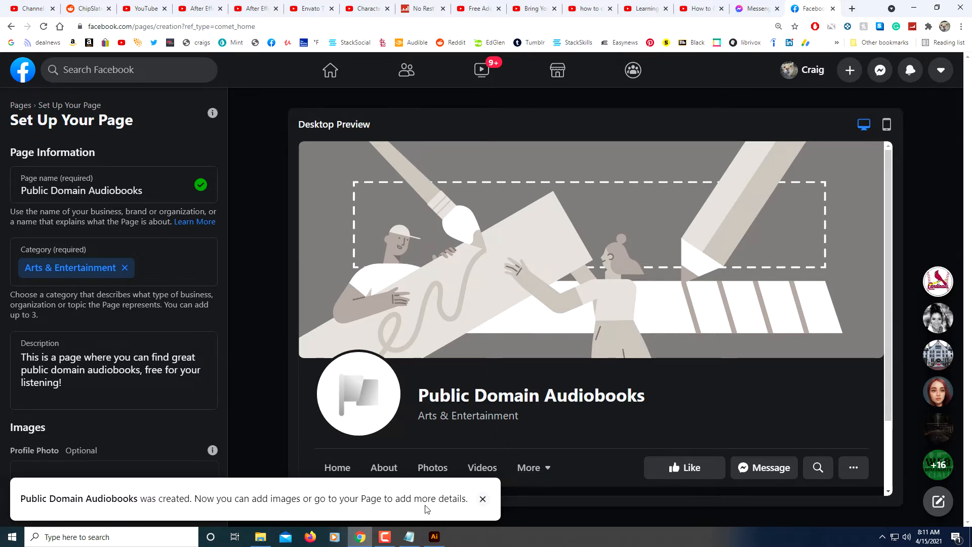
- Dismiss the creation notice and review the profile and cover picture size specifications in Illustrator
click(483, 499)
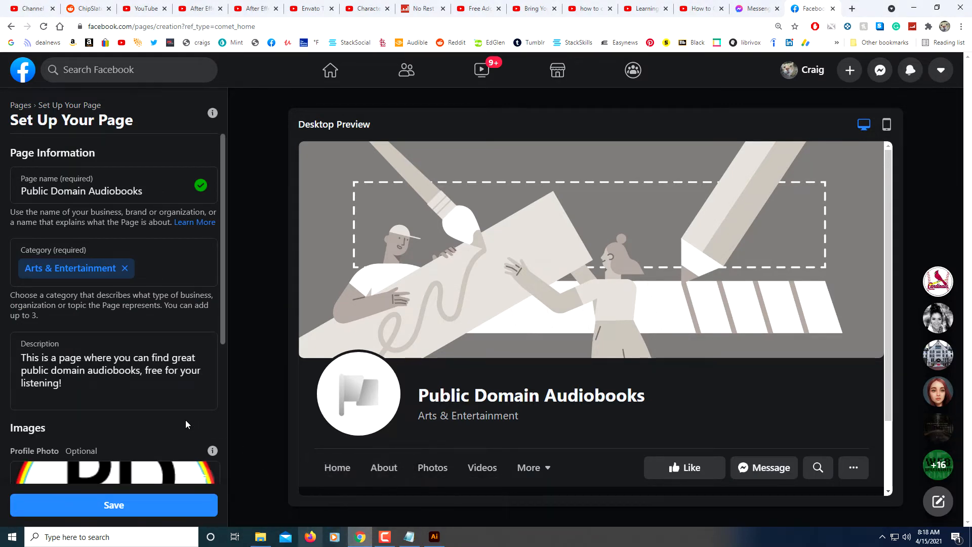
scroll(186, 420, down, 4)
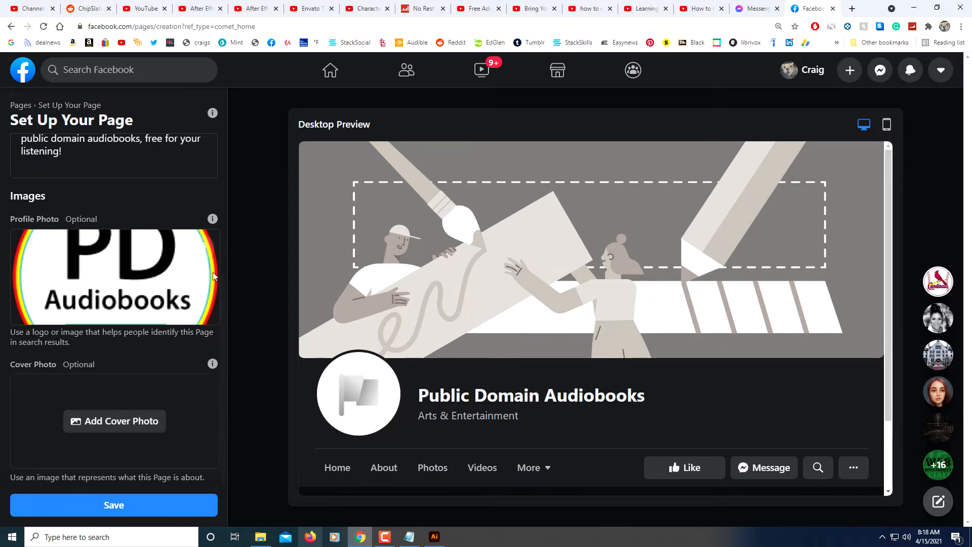
click(437, 537)
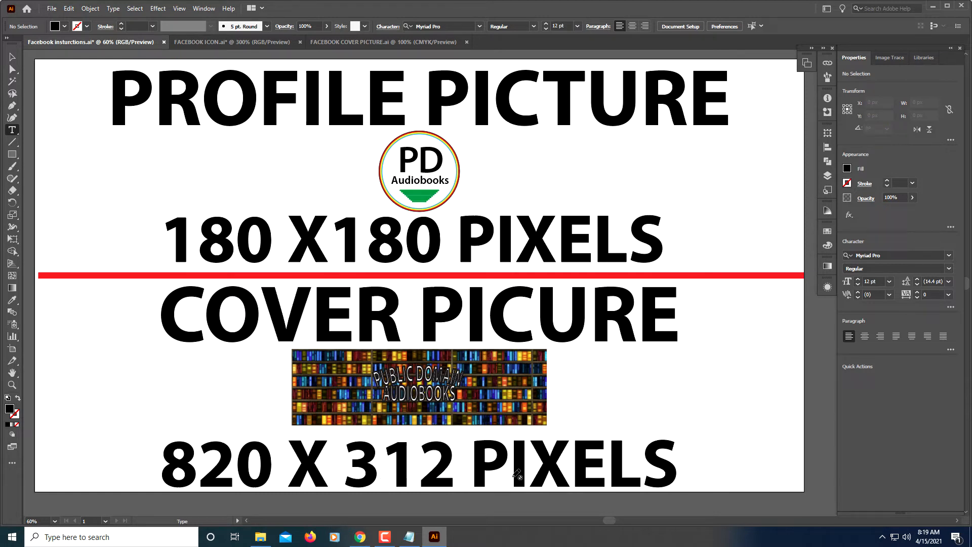
click(360, 538)
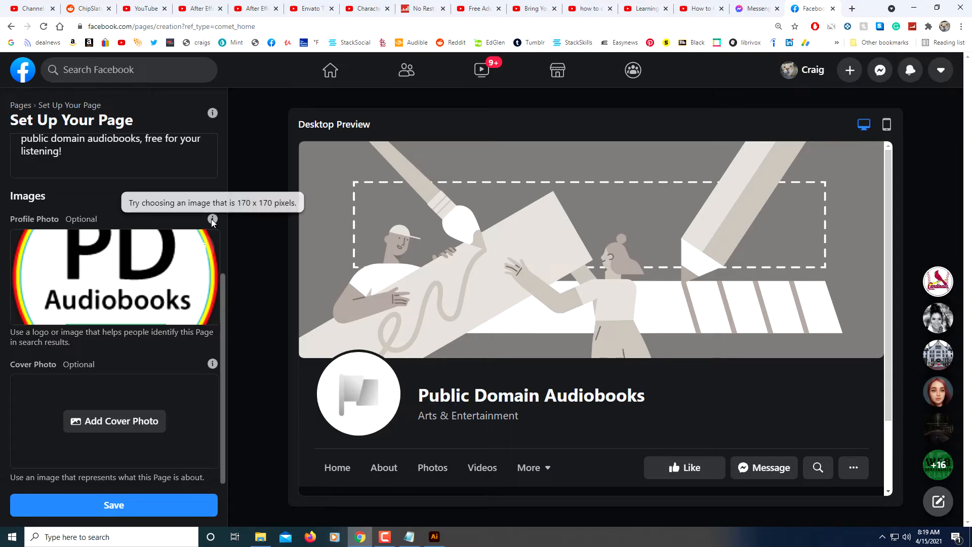
- Add FACEBOOK-COVER-PICTURE.png as the cover photo and save the Page setup
click(148, 424)
click(269, 293)
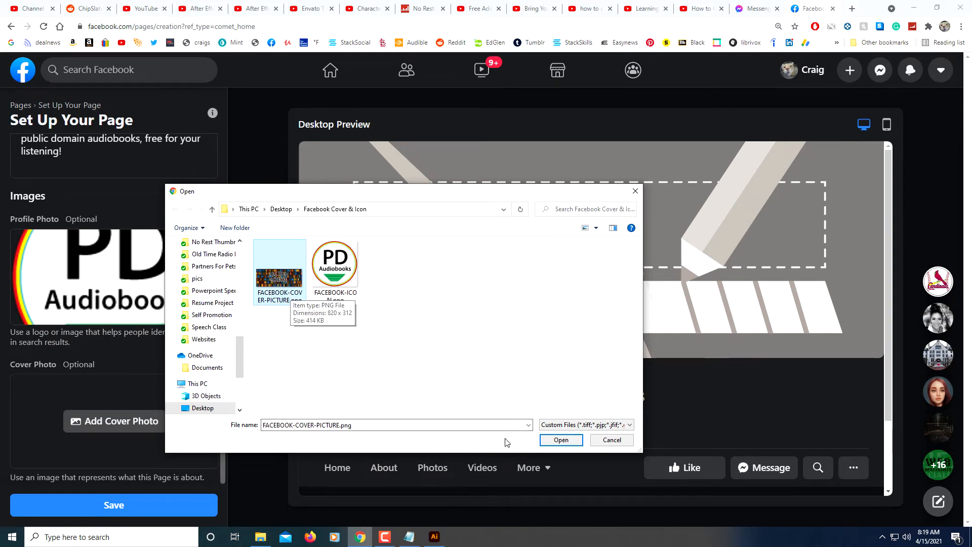
click(555, 439)
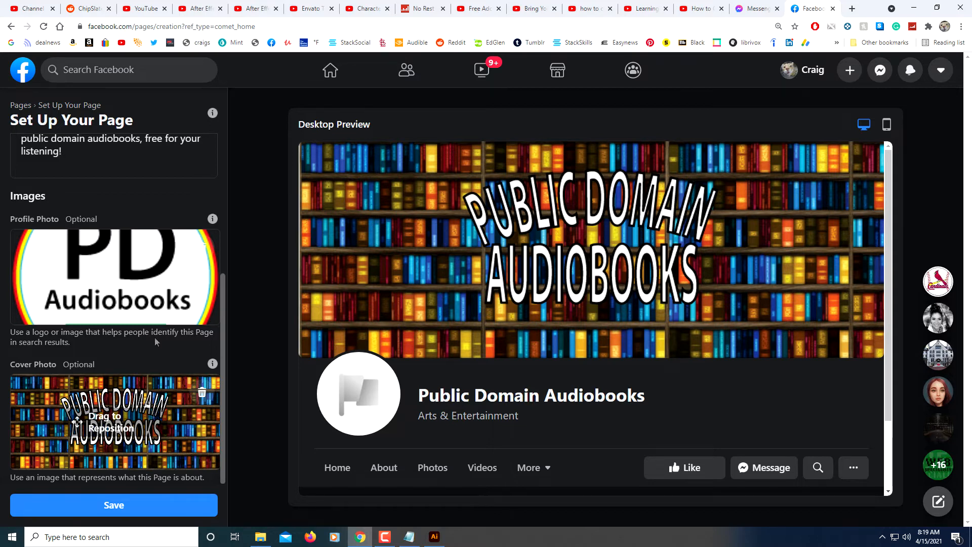
click(138, 499)
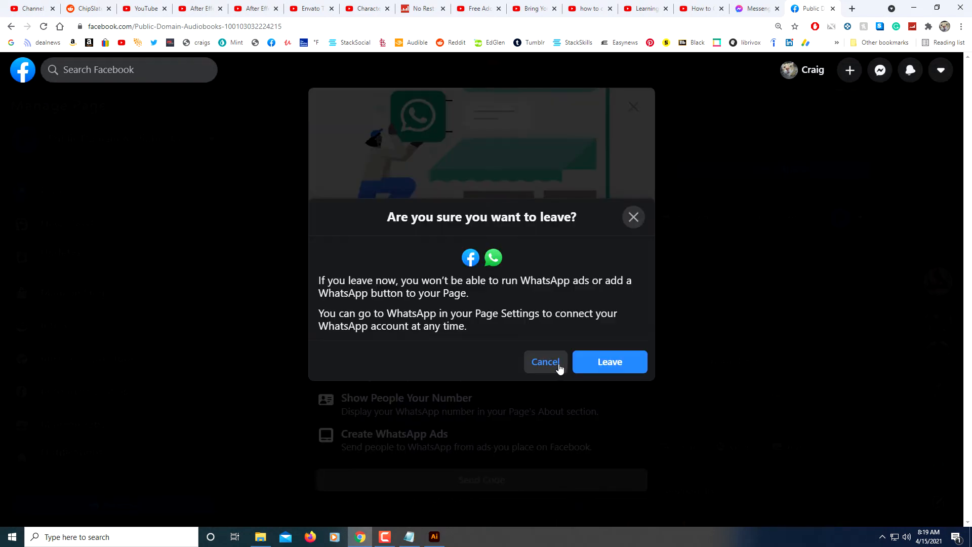
- Close the WhatsApp connection prompt and leave without connecting
click(558, 363)
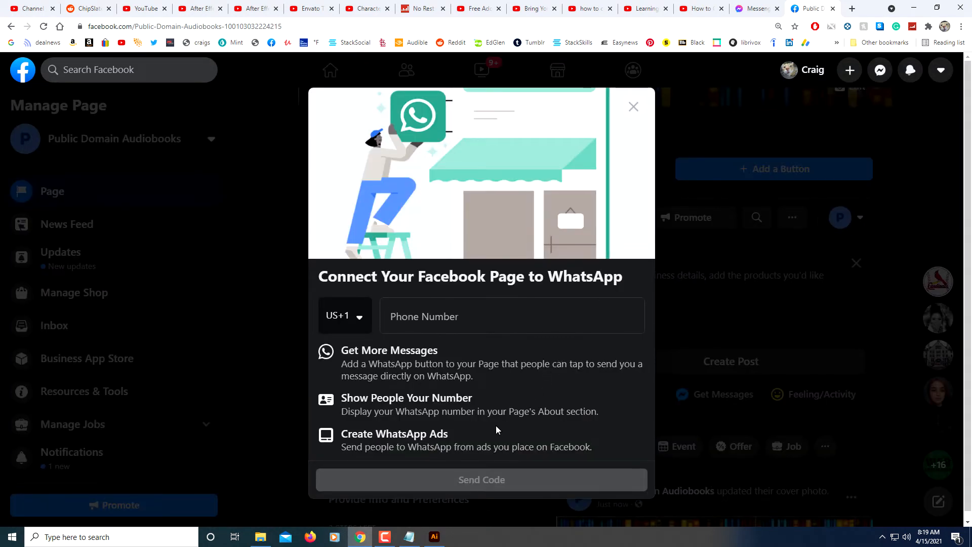
click(634, 108)
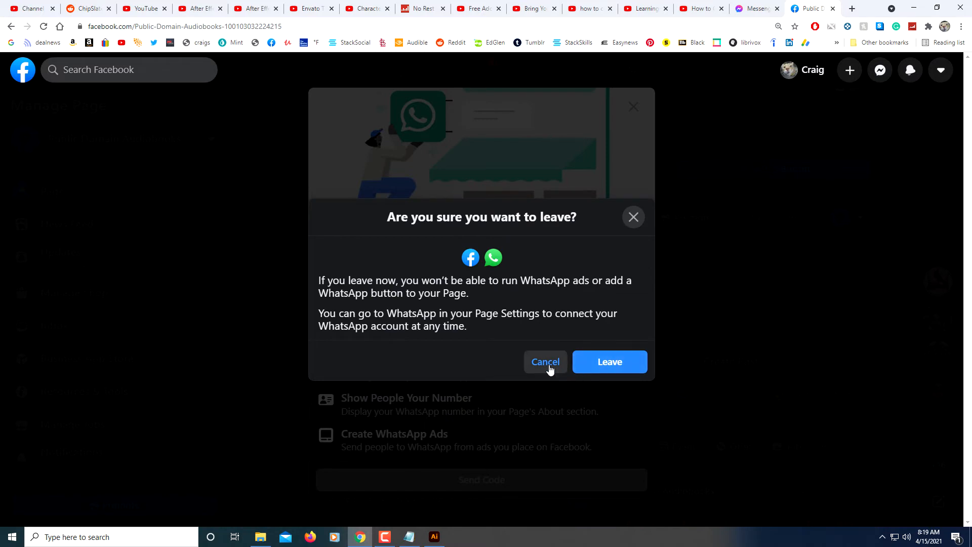
click(598, 362)
scroll(479, 341, down, 1)
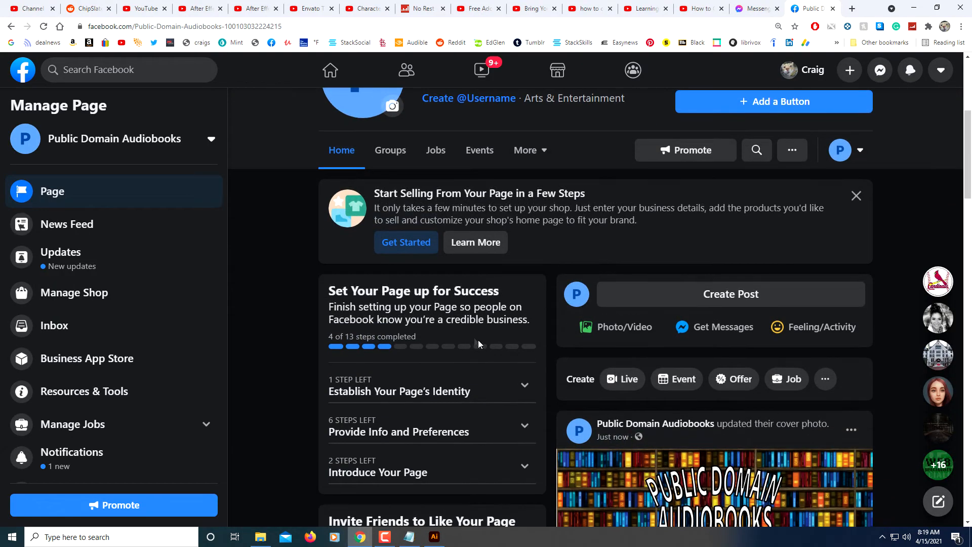
scroll(479, 341, up, 3)
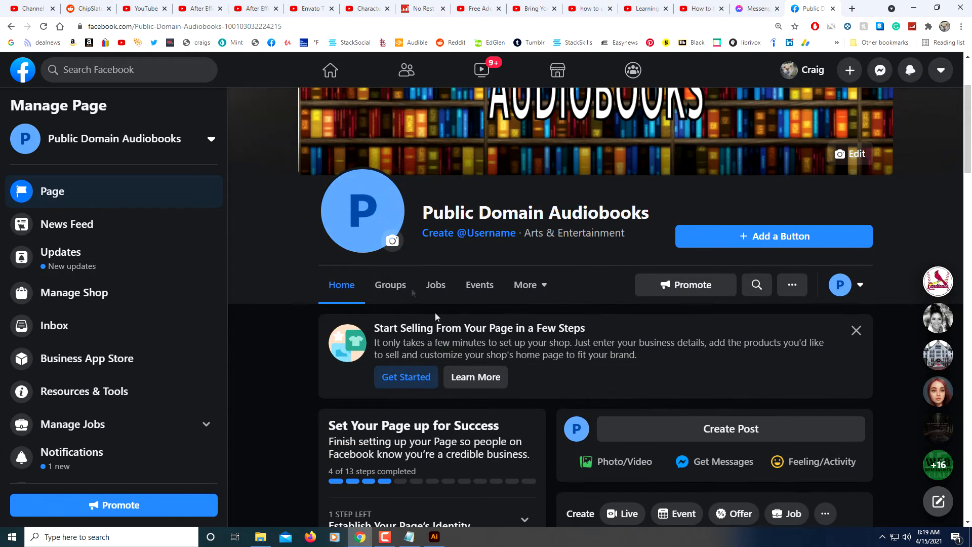
click(393, 242)
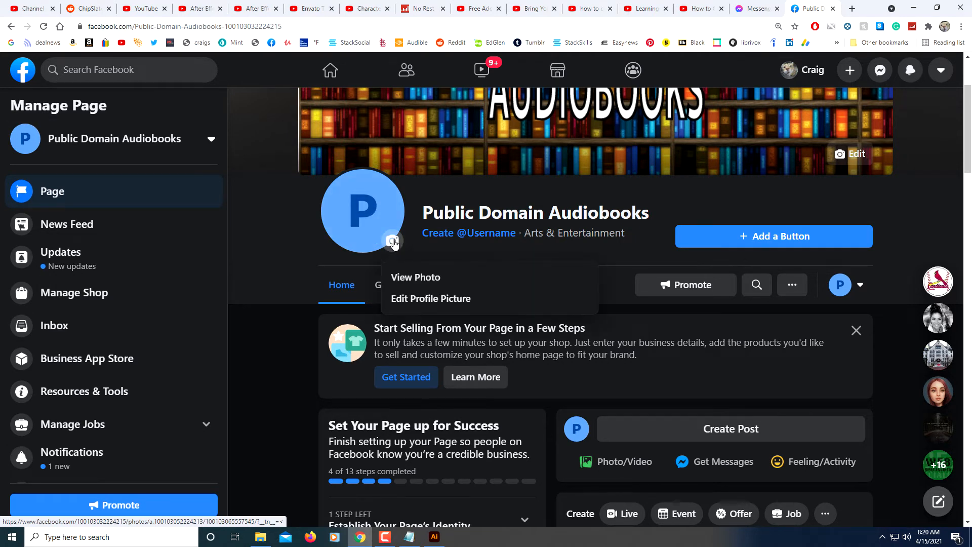
click(393, 243)
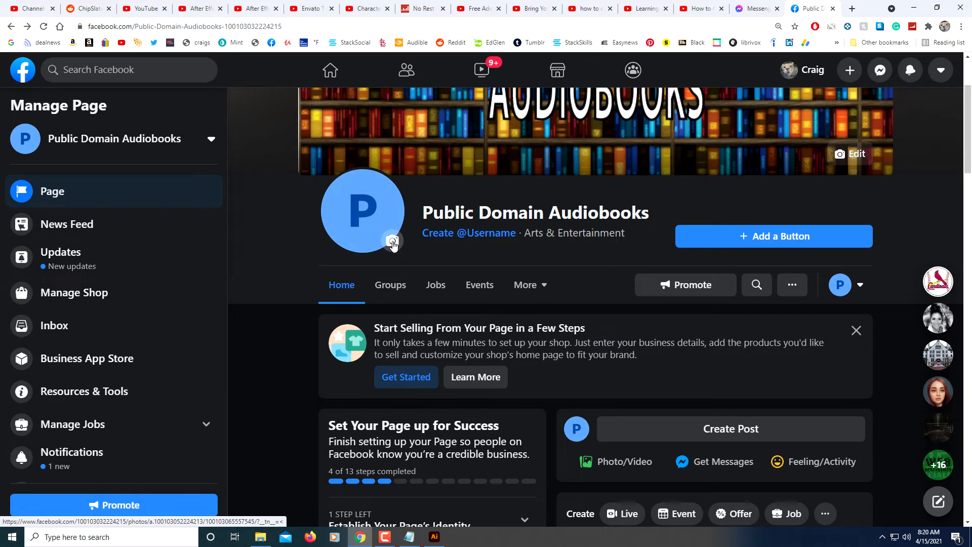
click(394, 242)
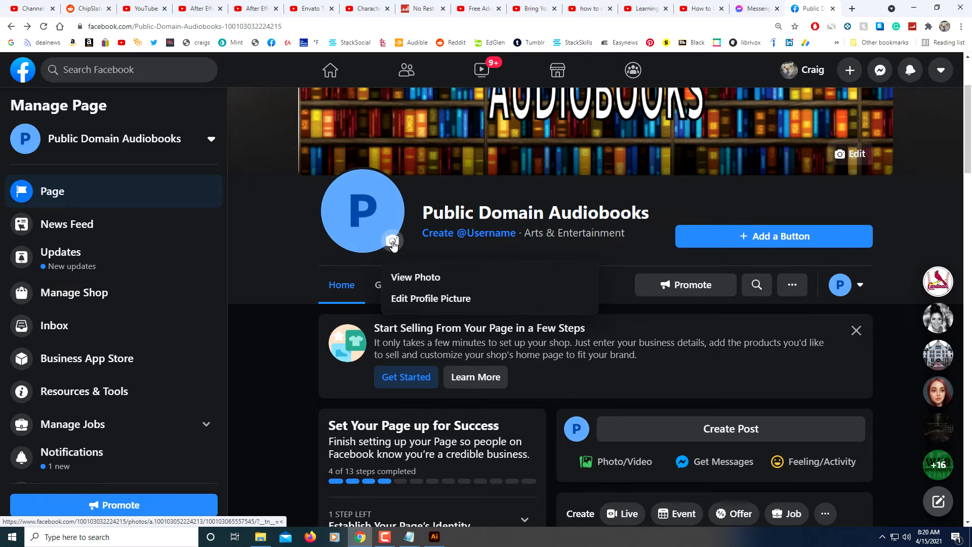
click(401, 299)
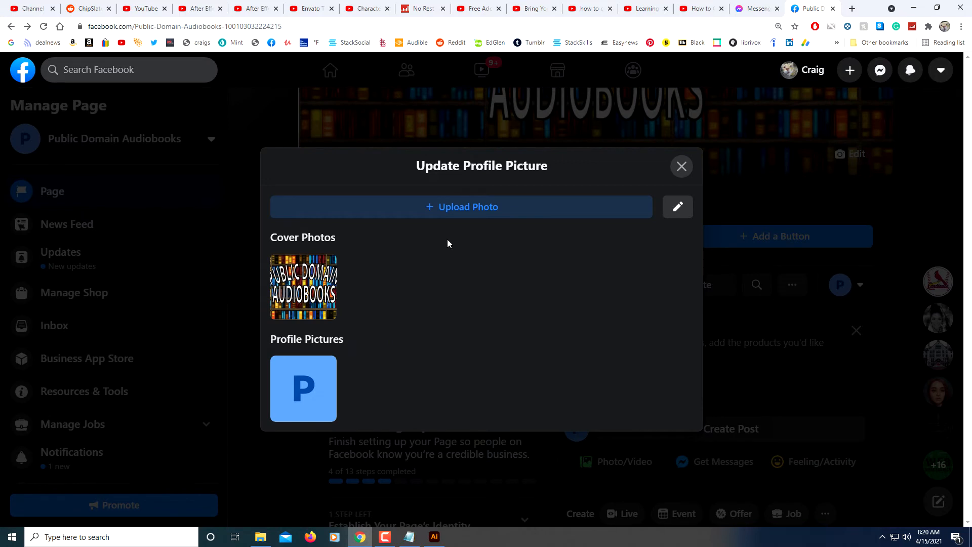
click(466, 206)
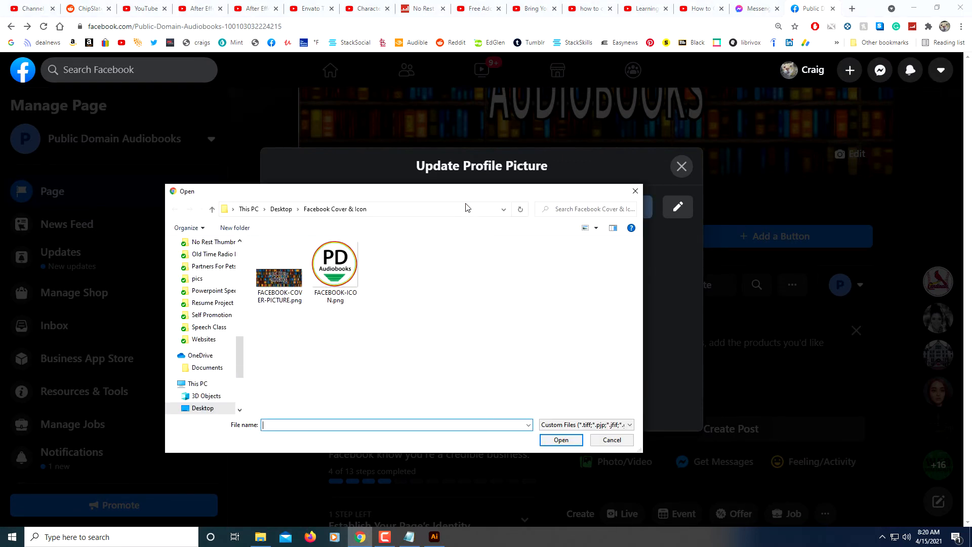
click(335, 272)
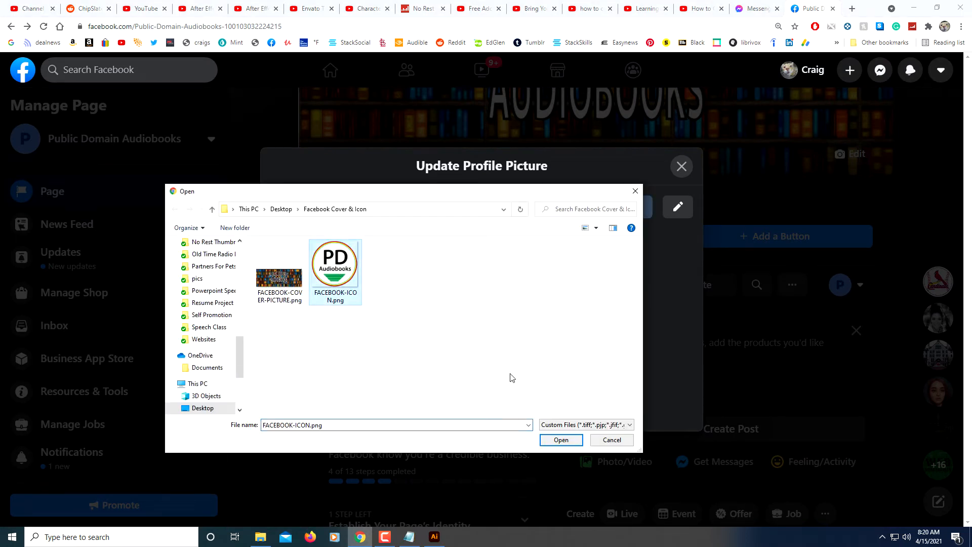
click(560, 440)
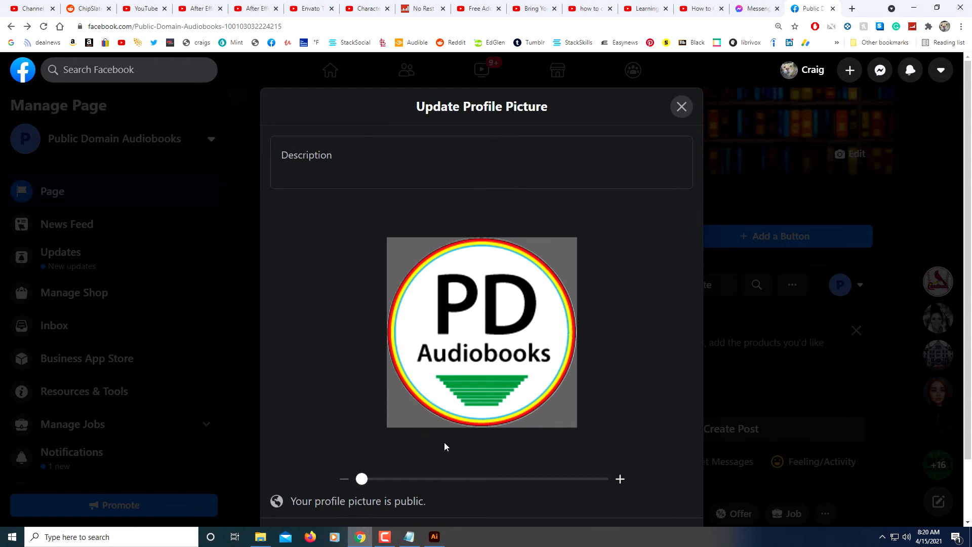
scroll(444, 446, down, 2)
click(638, 467)
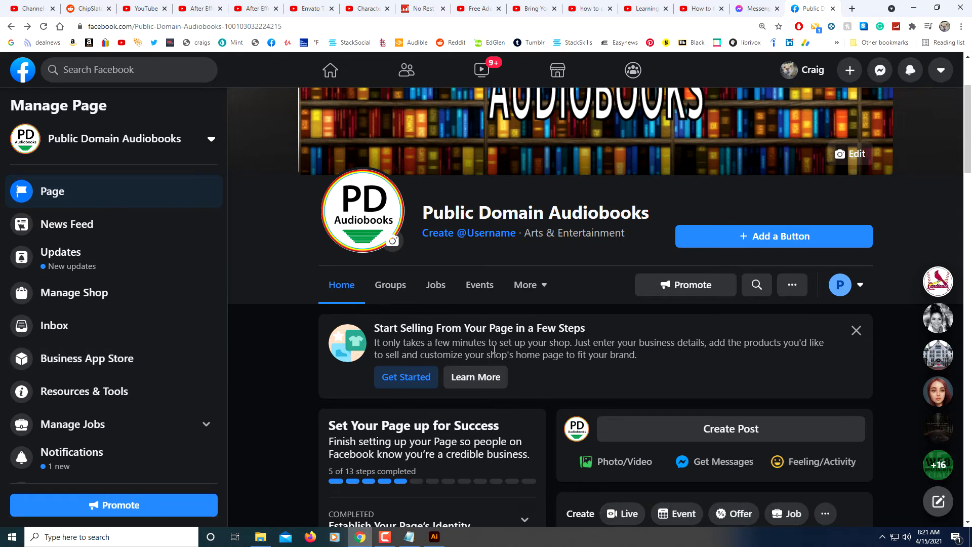
- Open Edit Page Info and review the General, Contact, Location, Hours and More sections
scroll(159, 384, down, 4)
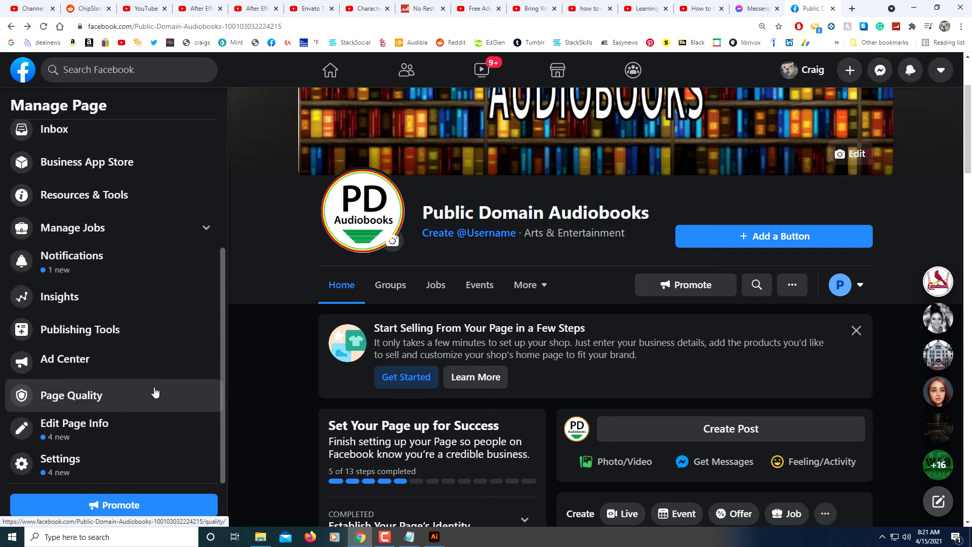
scroll(76, 284, up, 4)
scroll(74, 289, down, 4)
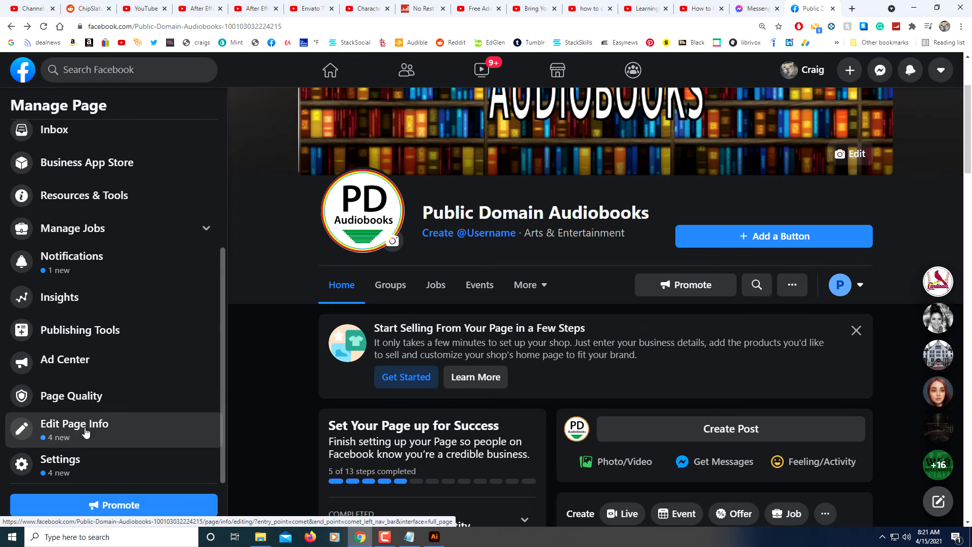
click(86, 432)
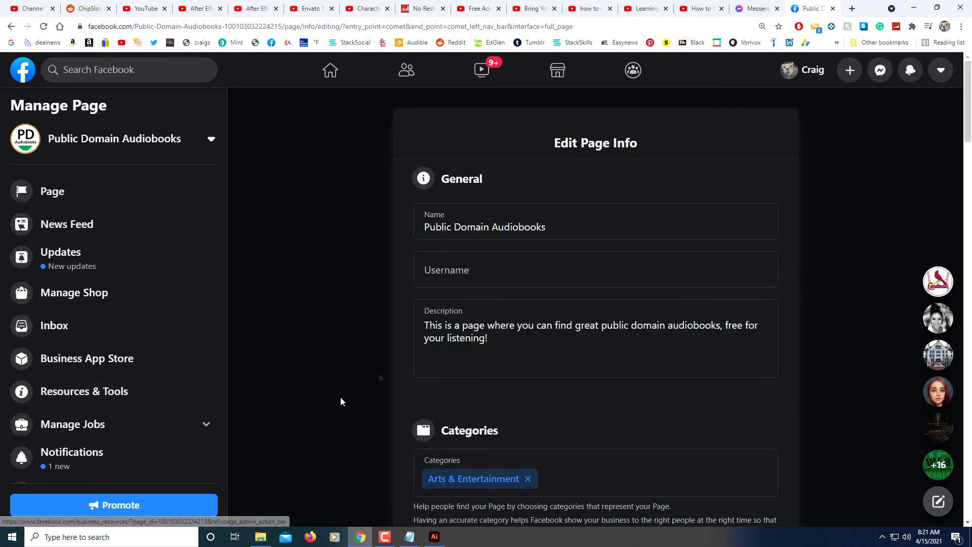
scroll(415, 396, down, 8)
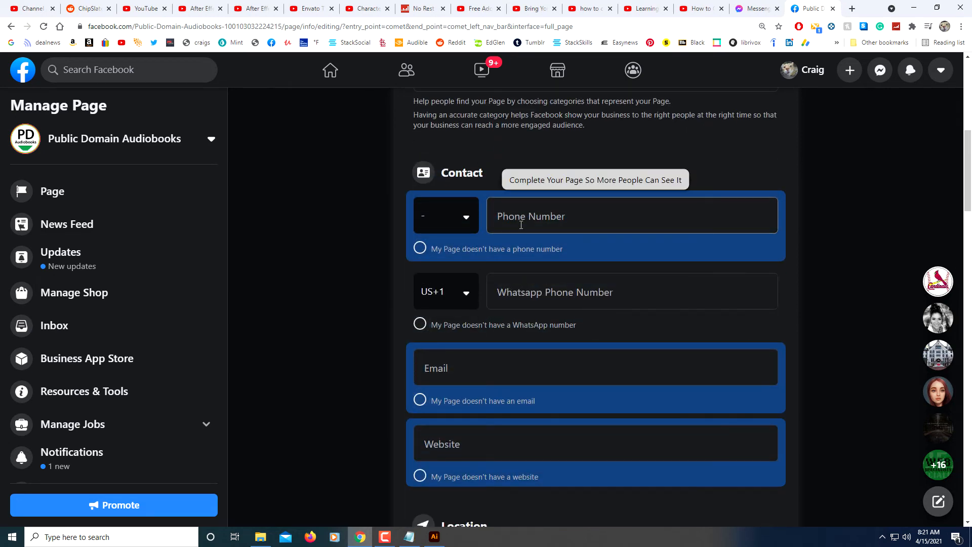
scroll(493, 347, down, 1)
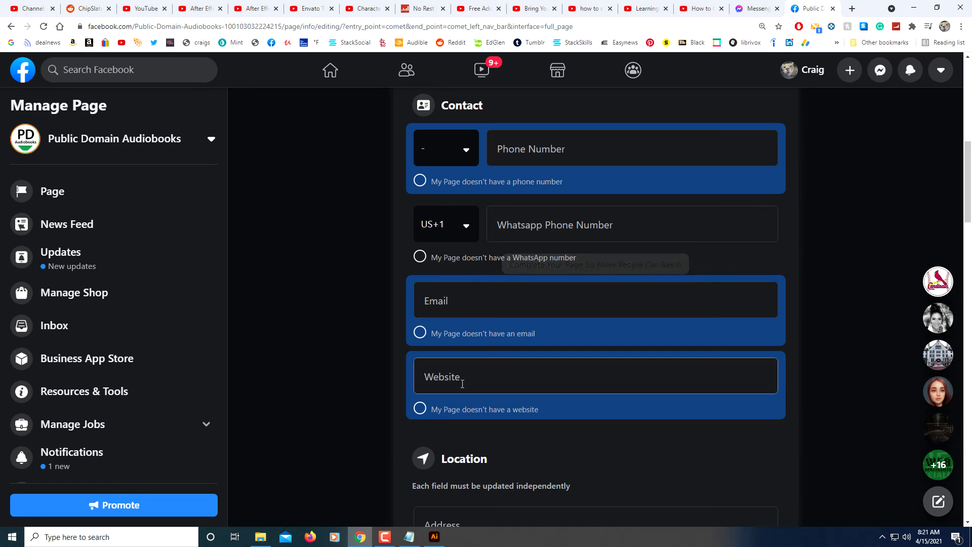
scroll(461, 385, down, 2)
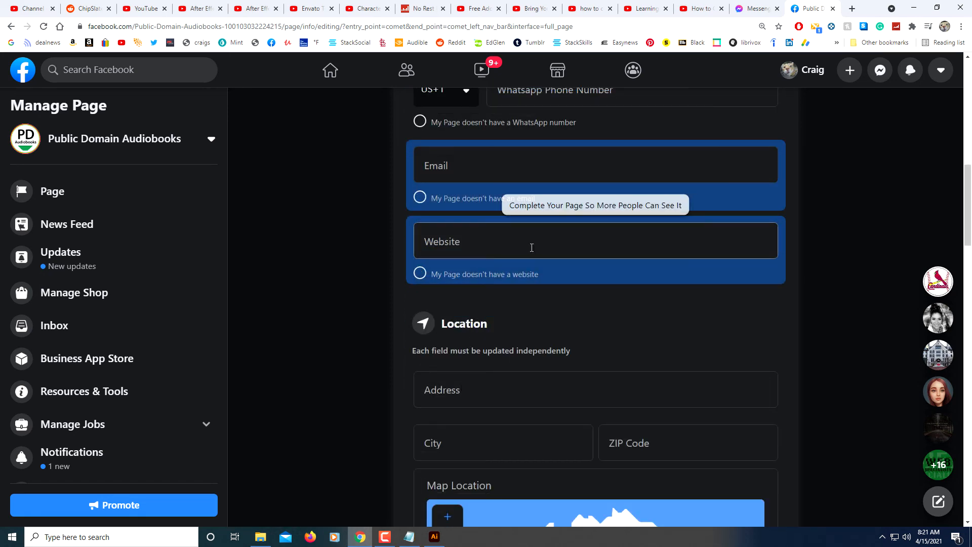
scroll(477, 358, down, 1)
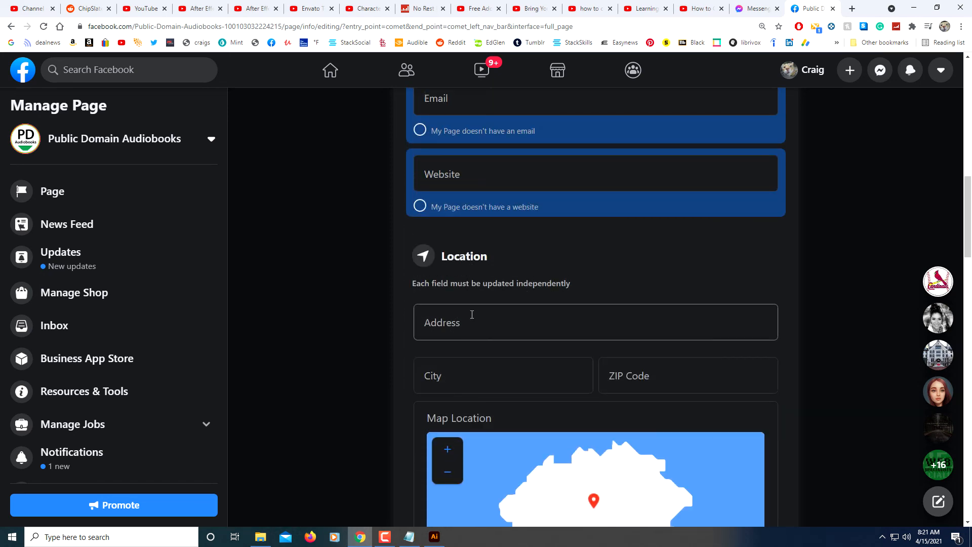
scroll(463, 369, down, 1)
scroll(511, 397, down, 1)
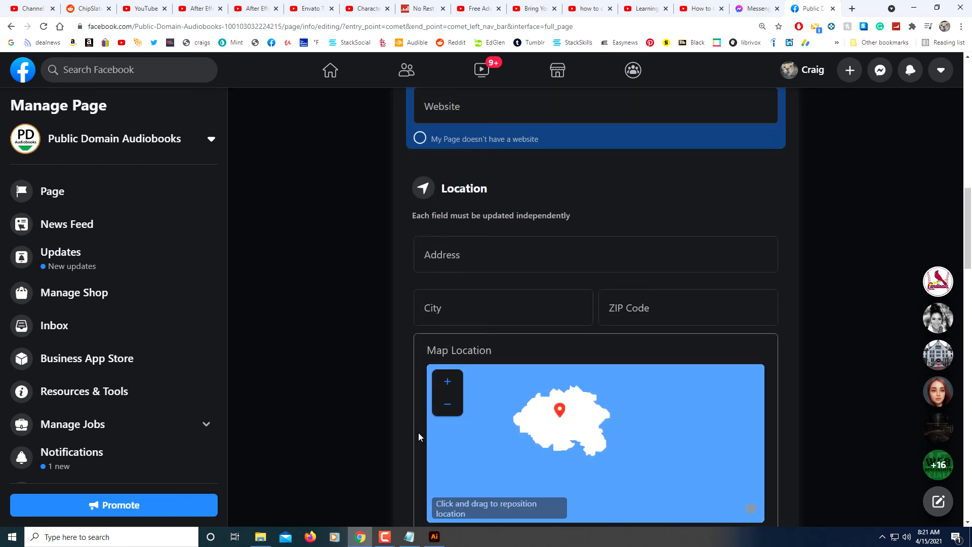
scroll(418, 434, down, 5)
scroll(419, 434, up, 3)
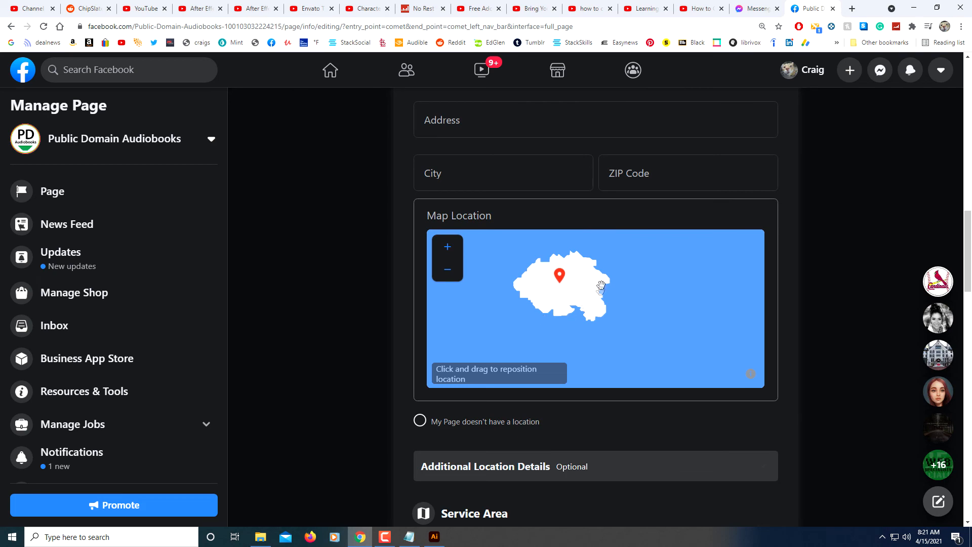
scroll(500, 426, down, 3)
scroll(499, 406, down, 8)
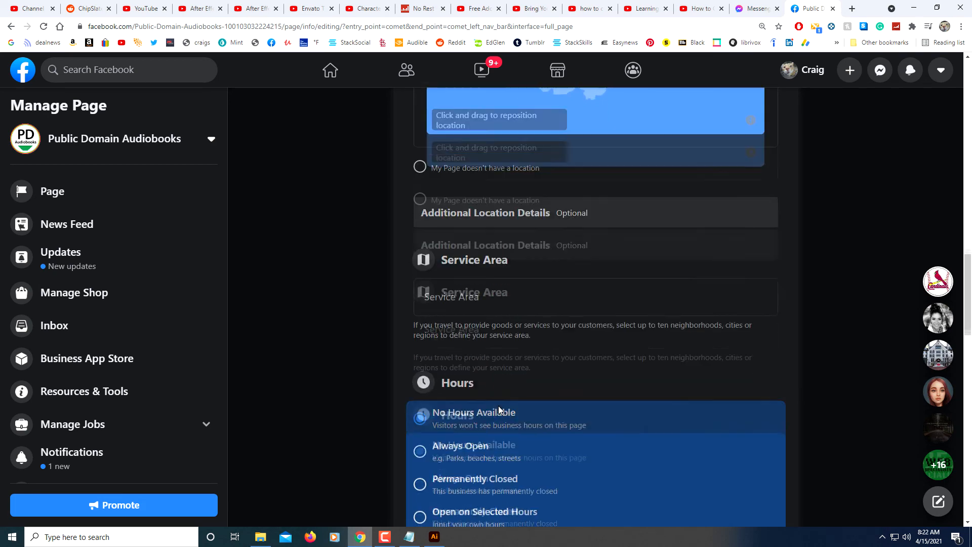
scroll(492, 408, down, 8)
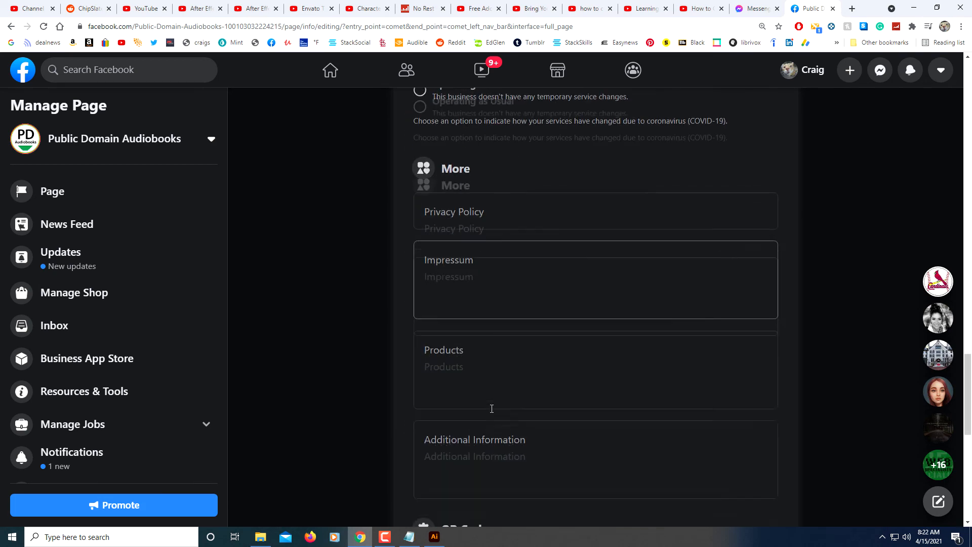
scroll(490, 408, up, 5)
scroll(491, 408, up, 10)
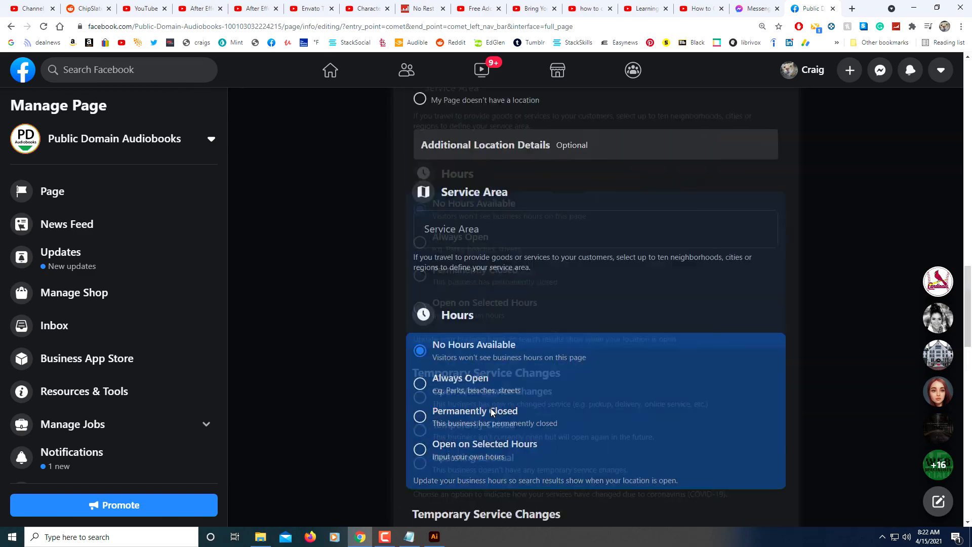
- Return to the Page and review it with the new profile picture and cover photo
click(337, 327)
scroll(472, 366, down, 10)
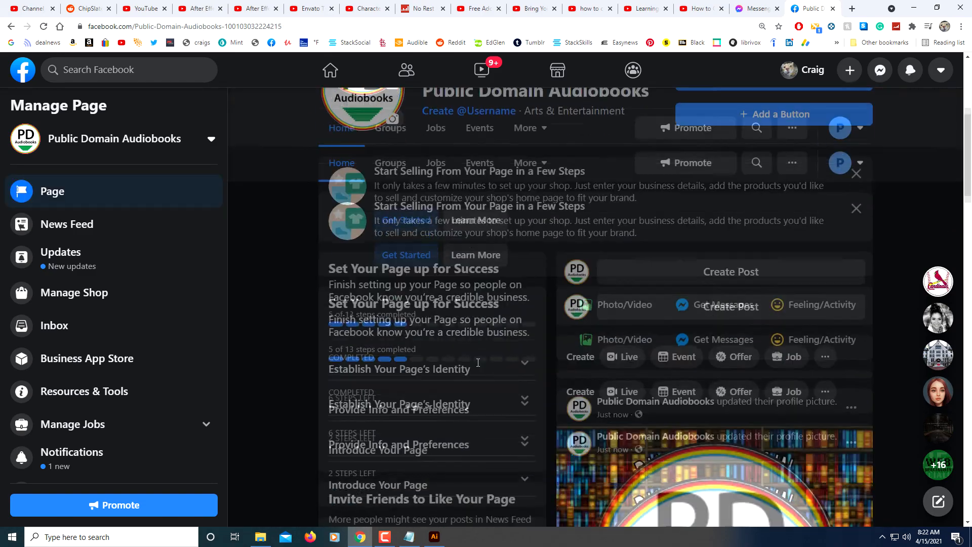
scroll(472, 365, up, 2)
scroll(472, 366, down, 7)
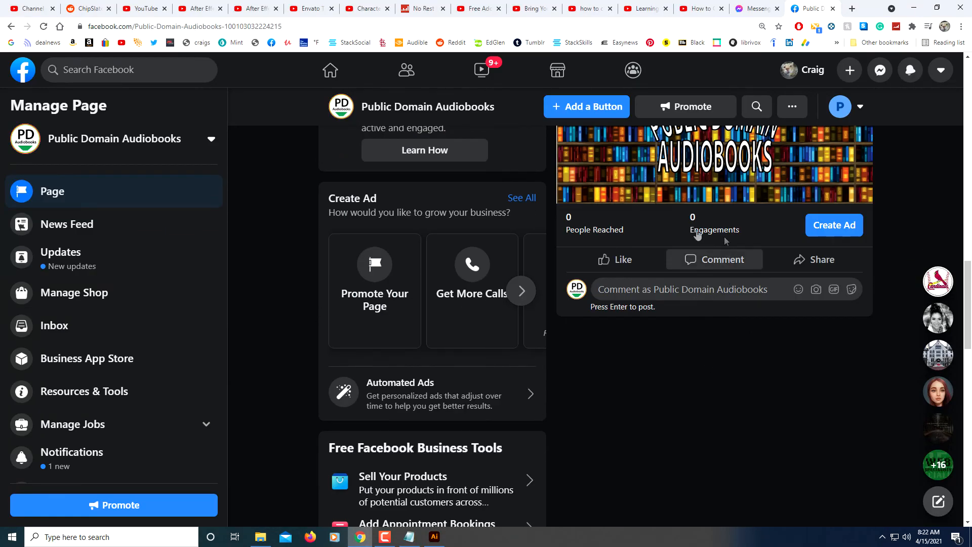
scroll(696, 348, up, 10)
scroll(695, 344, up, 7)
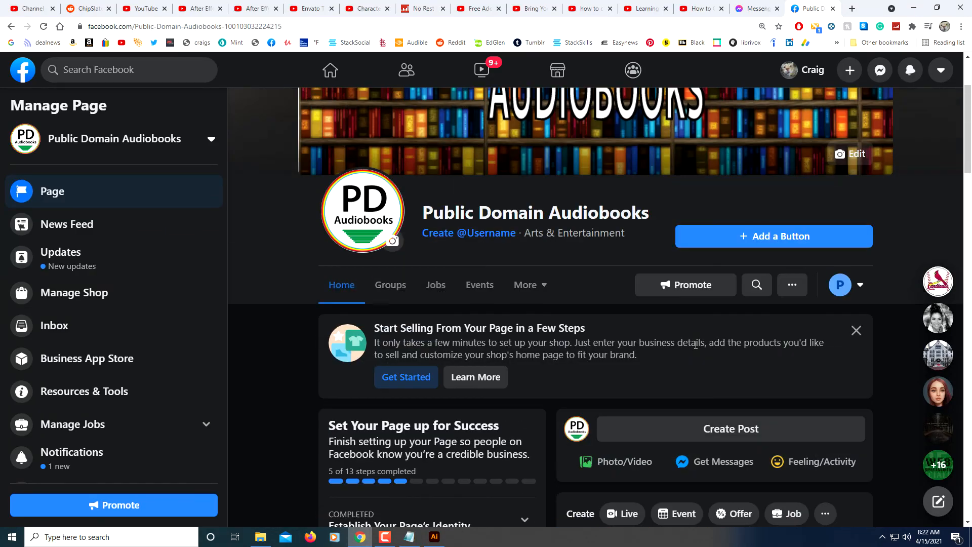
scroll(610, 371, up, 3)
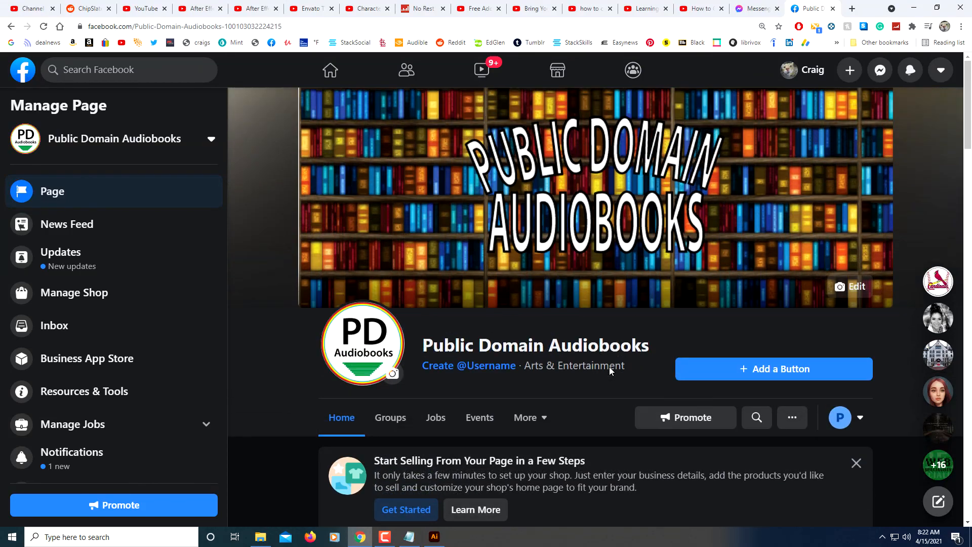